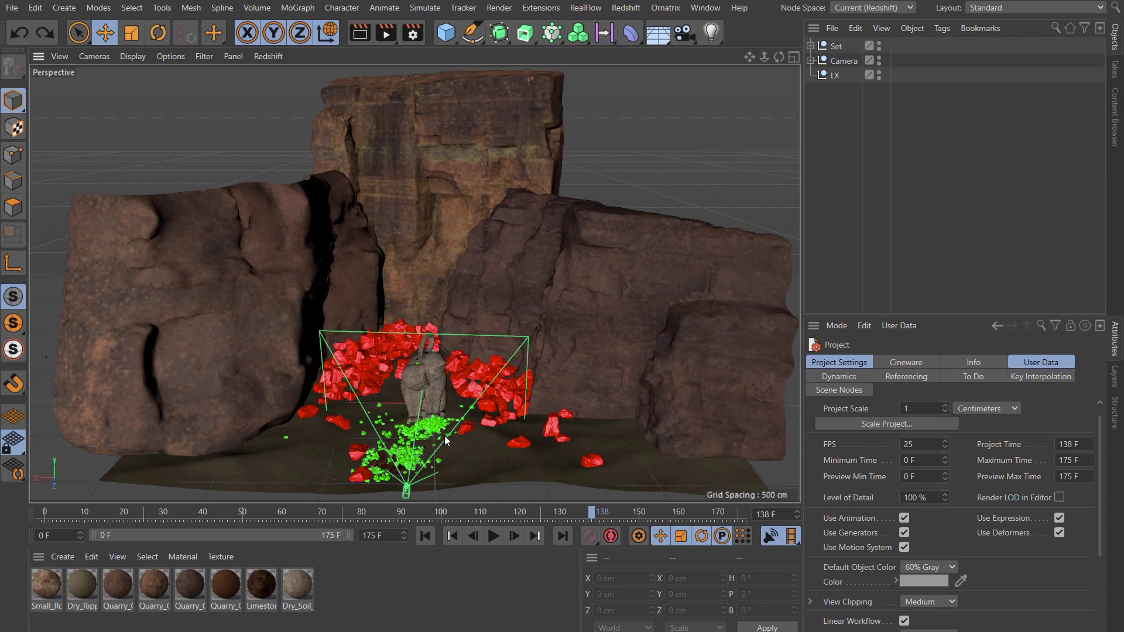
Step: Orbit the perspective view around the cat statue to inspect the canyon scene
alt+drag(445, 440, 543, 238)
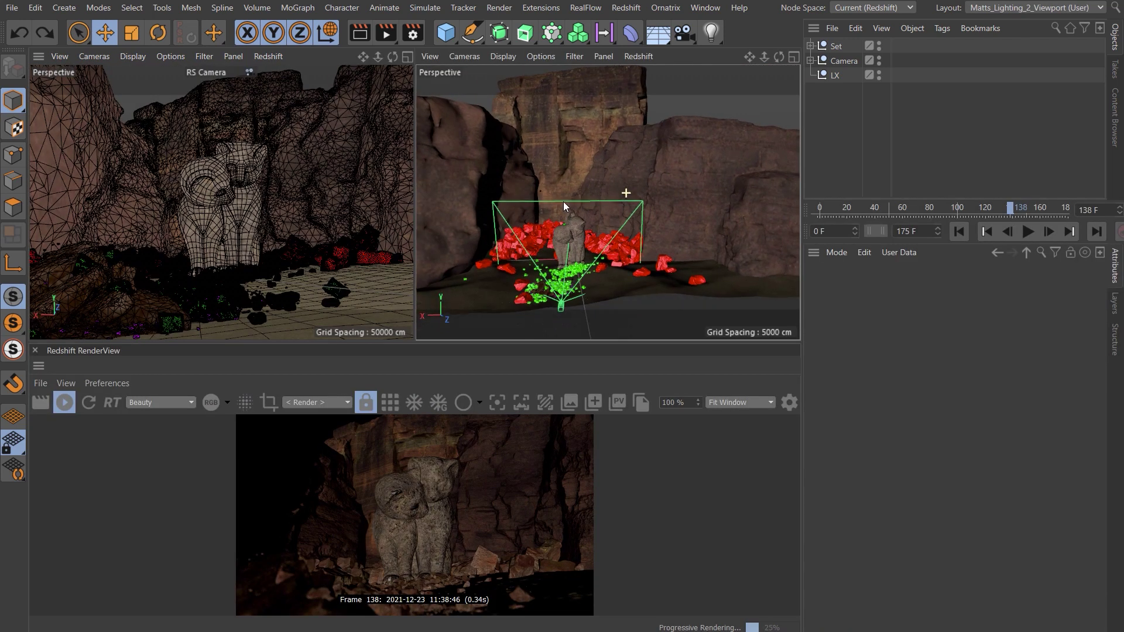
Step: Add an RS Dome Light to the canyon scene
alt+drag(563, 201, 517, 136)
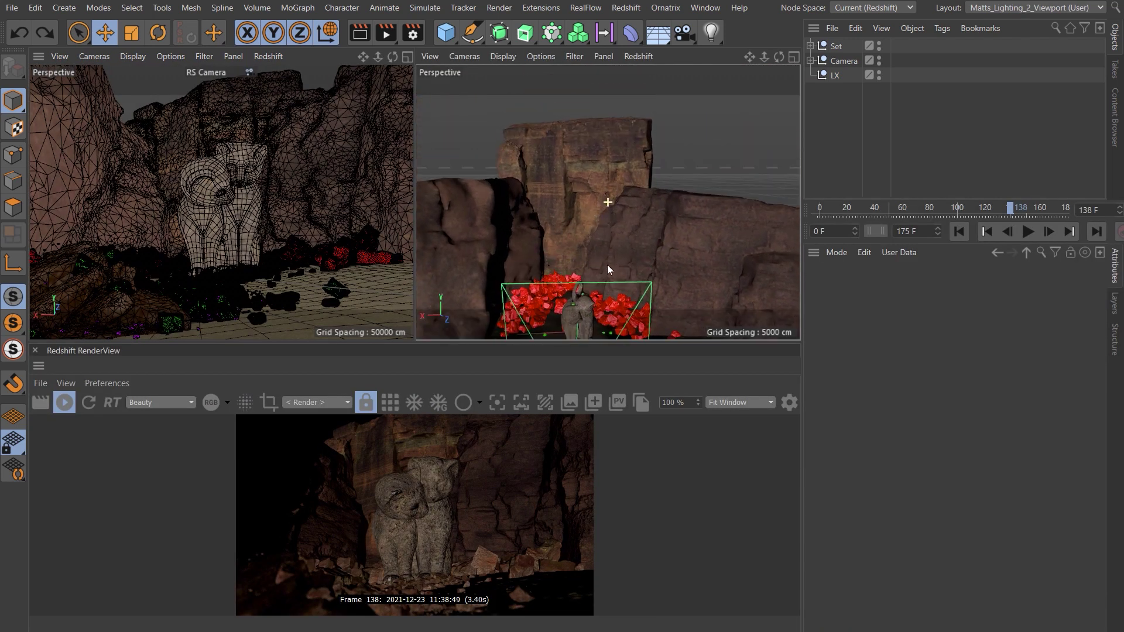
alt+drag(606, 265, 604, 214)
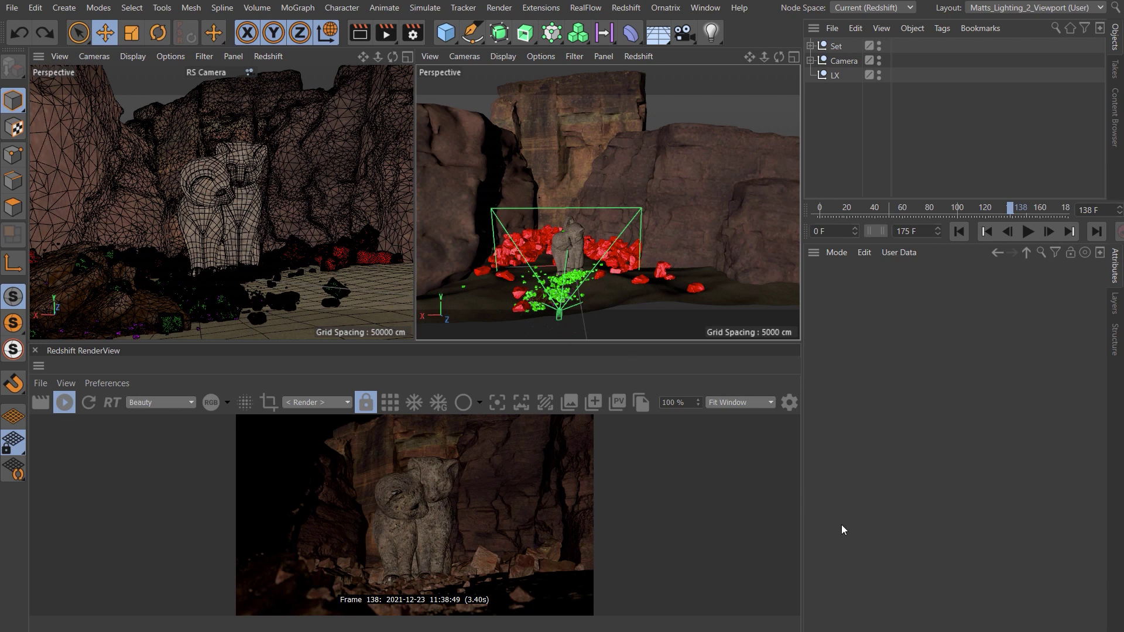
click(626, 8)
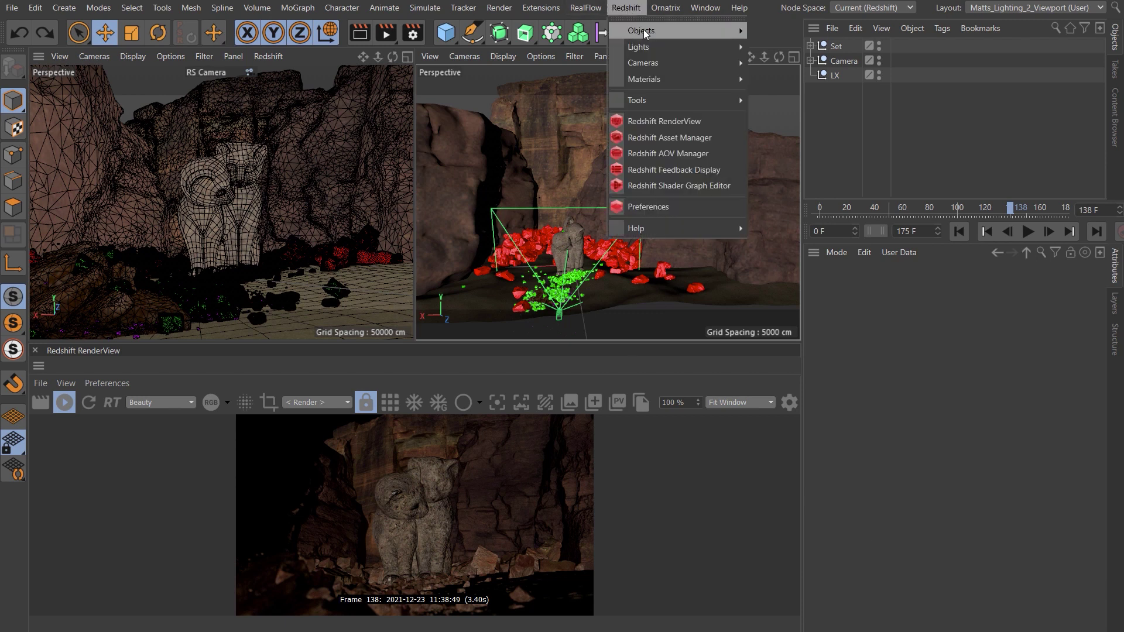
mouse_move(638, 47)
click(773, 62)
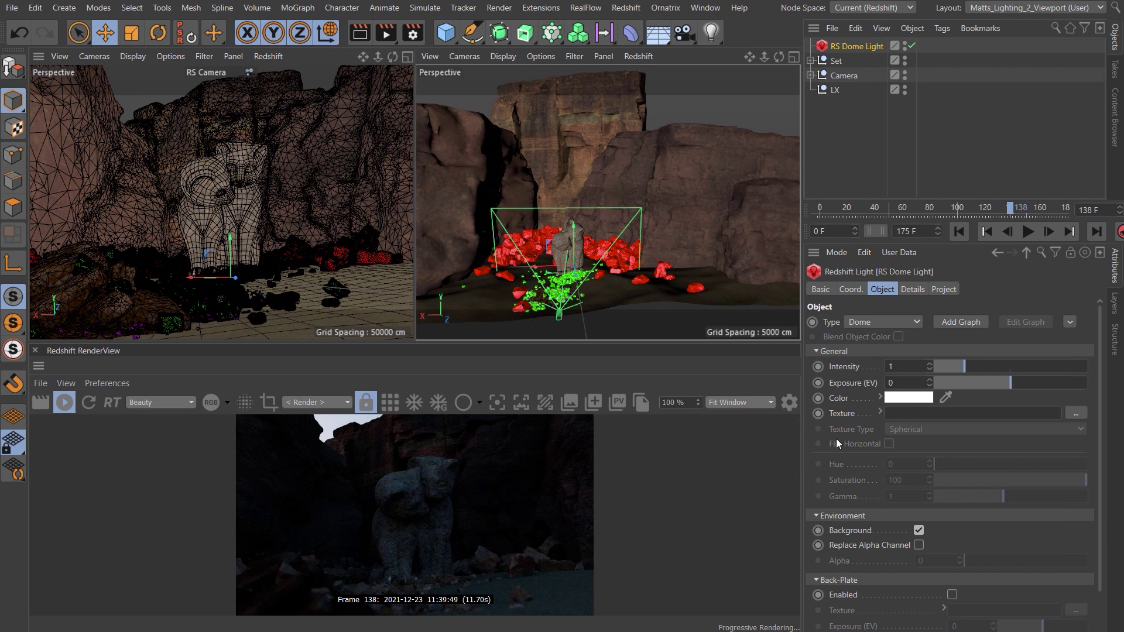
Step: Load venice_sunset_4k.hdr as the dome light's texture
click(1068, 414)
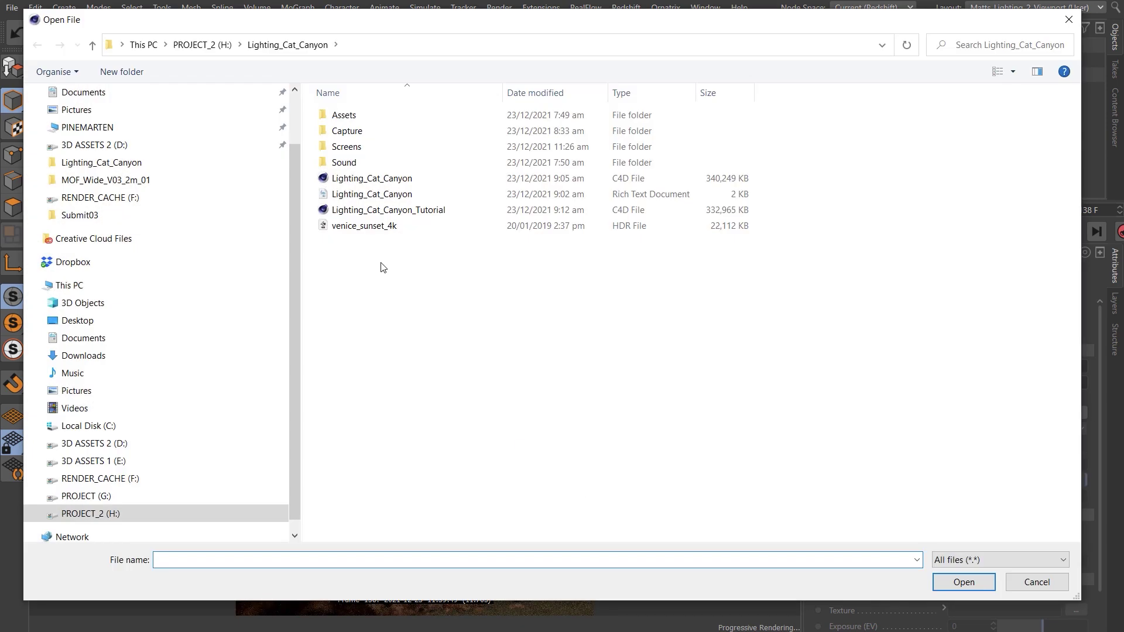
click(373, 227)
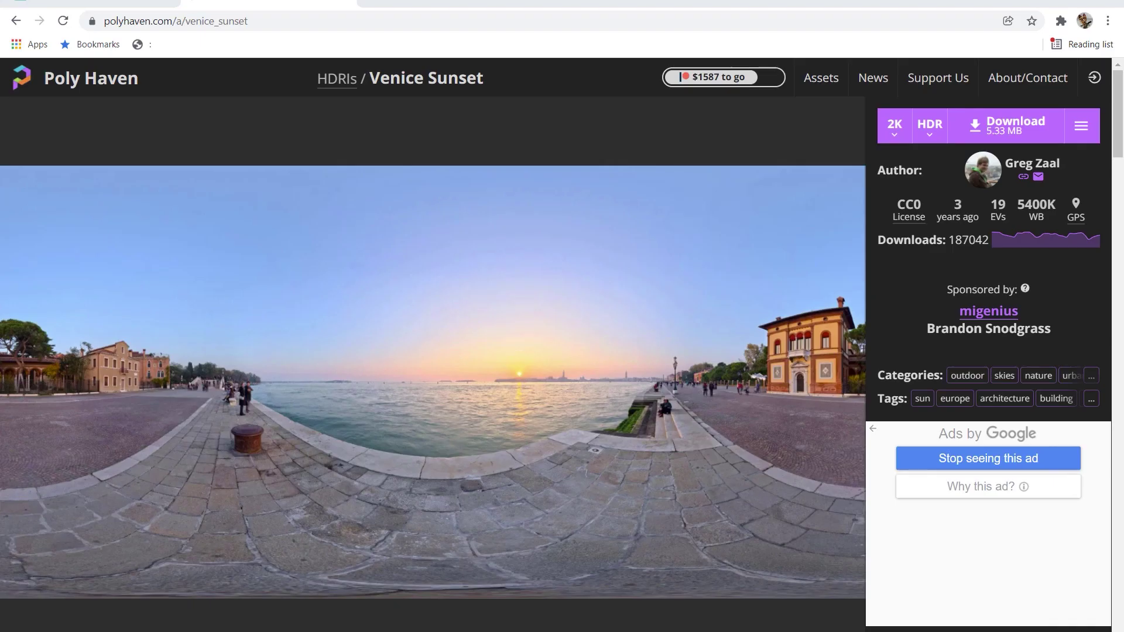
key(alt+Tab)
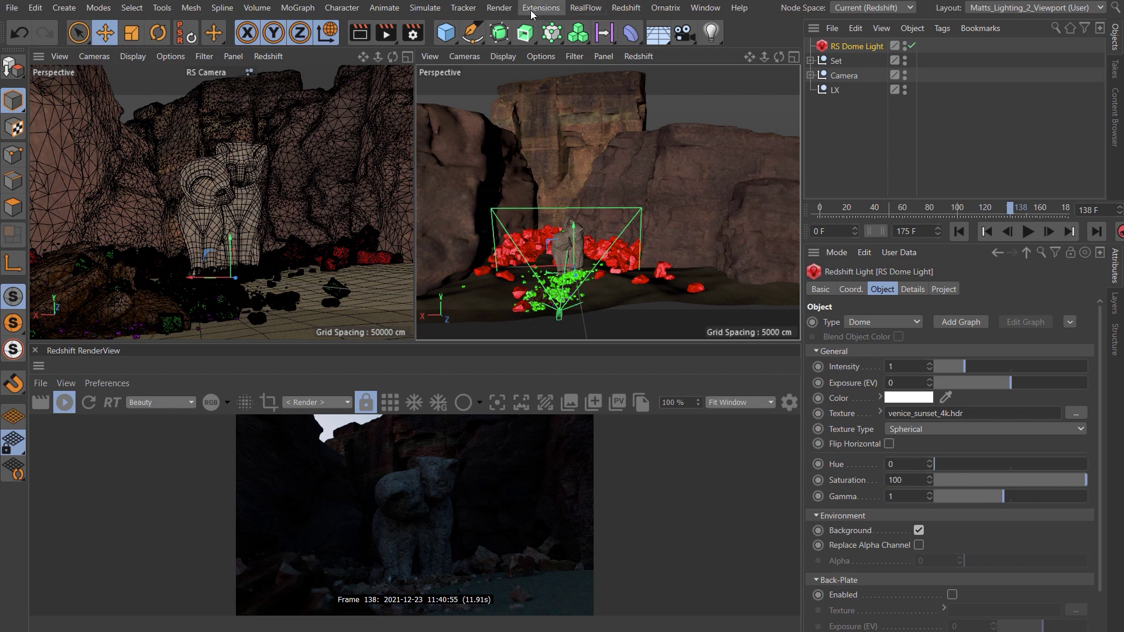
Step: Add an RS Area Light with a Target tag aimed at CatsMonument
click(625, 8)
mouse_move(644, 43)
click(776, 103)
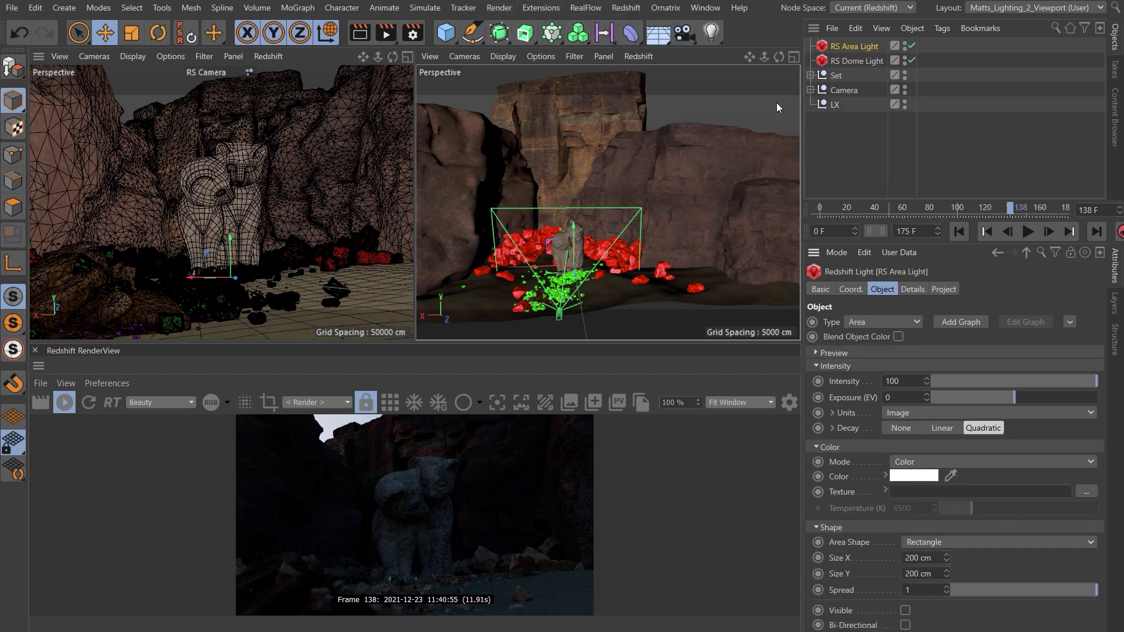
right_click(844, 47)
mouse_move(869, 5)
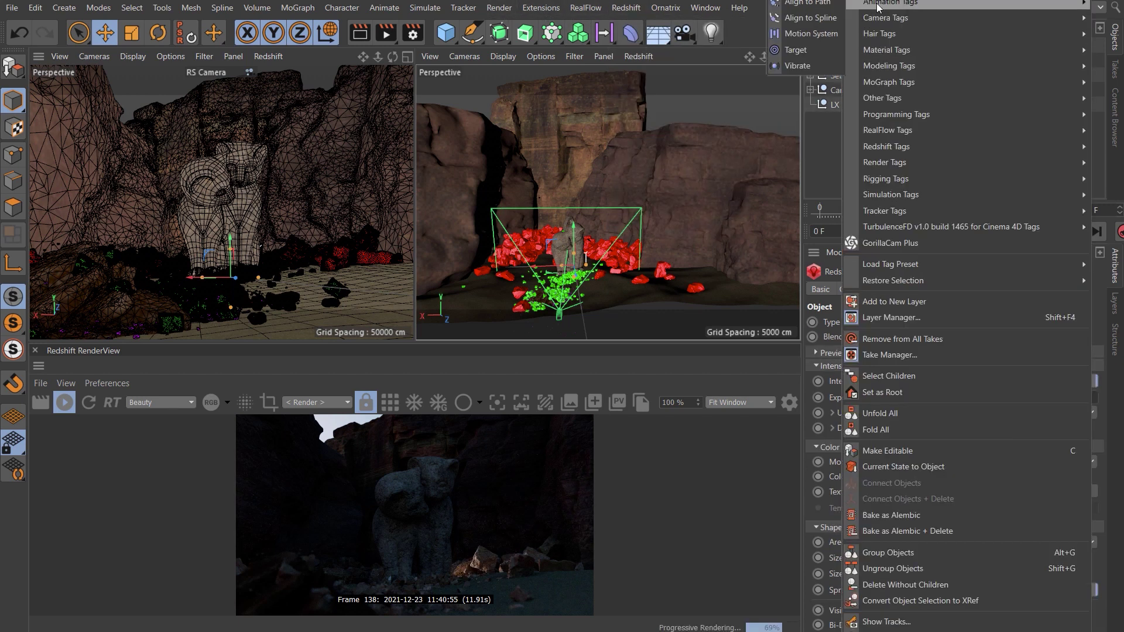
click(817, 47)
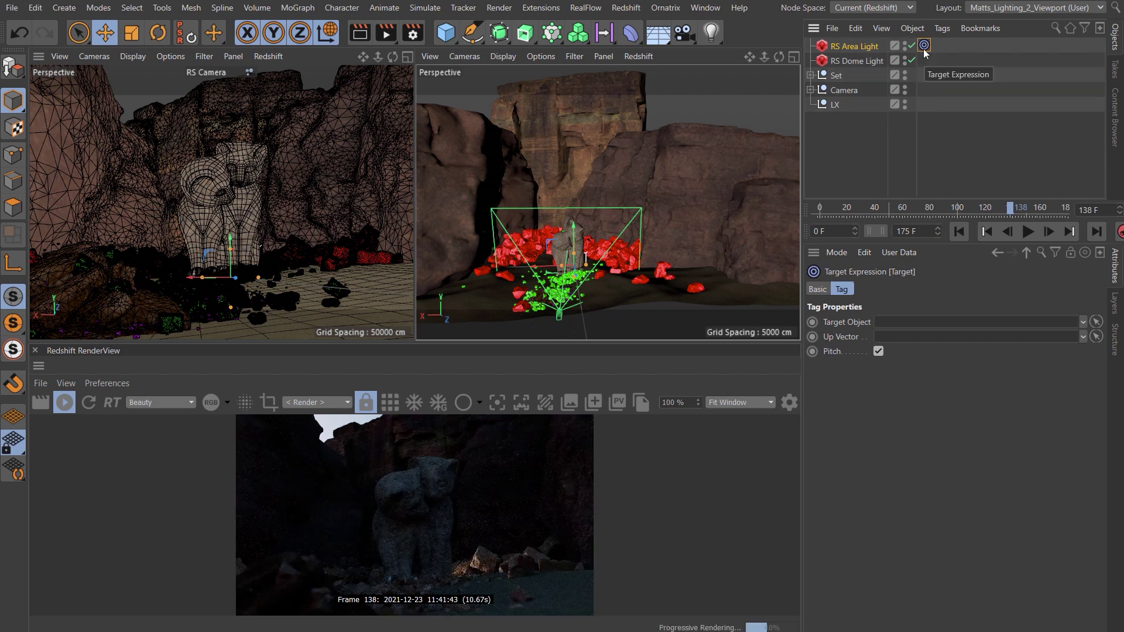
click(810, 75)
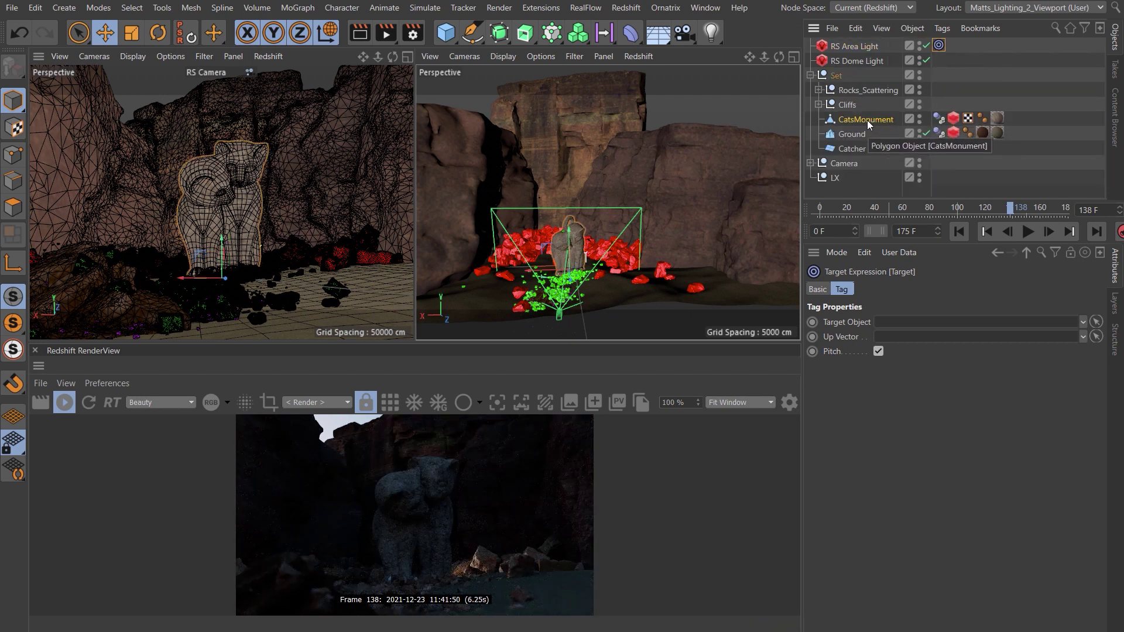
drag(867, 121, 889, 325)
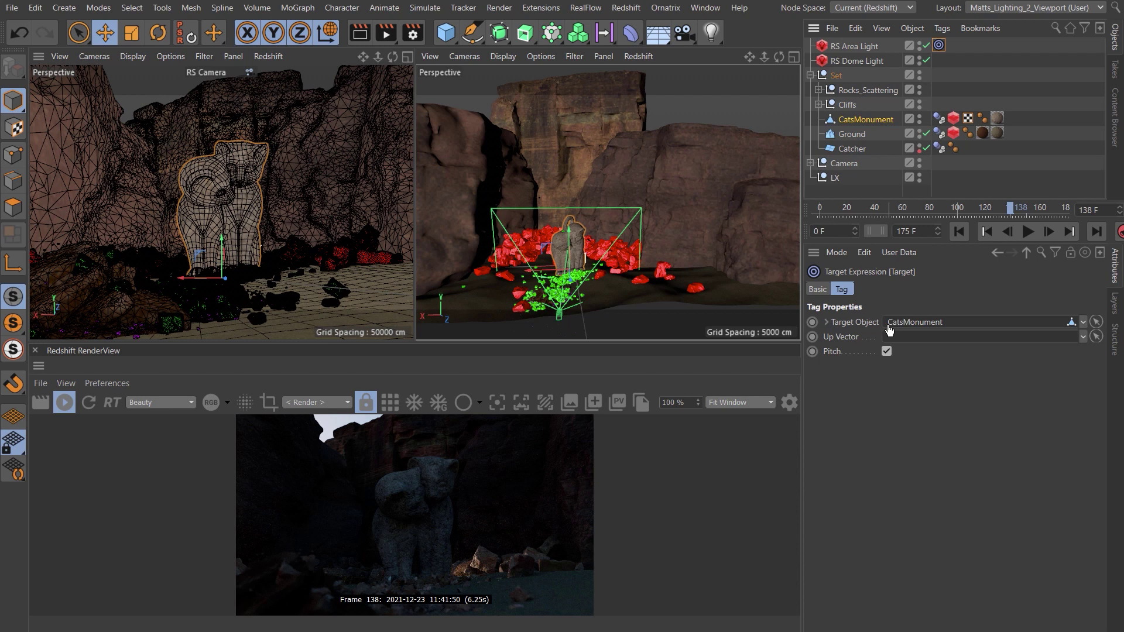
Step: Raise the area light above the cat statue and set its shape to Disc
click(856, 45)
drag(211, 248, 211, 111)
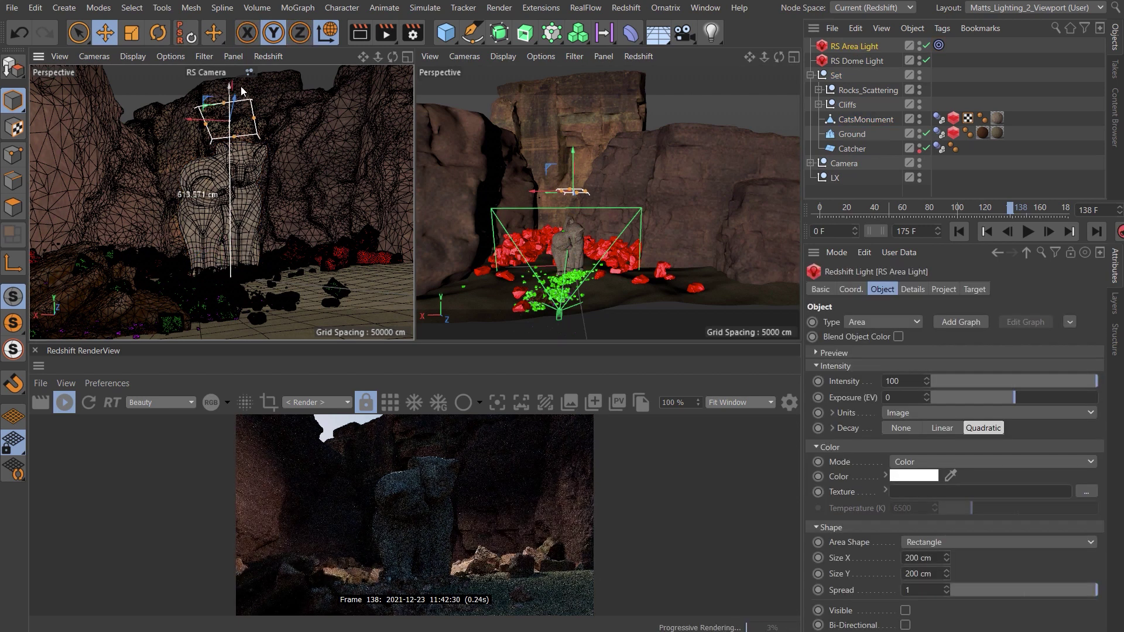
click(952, 543)
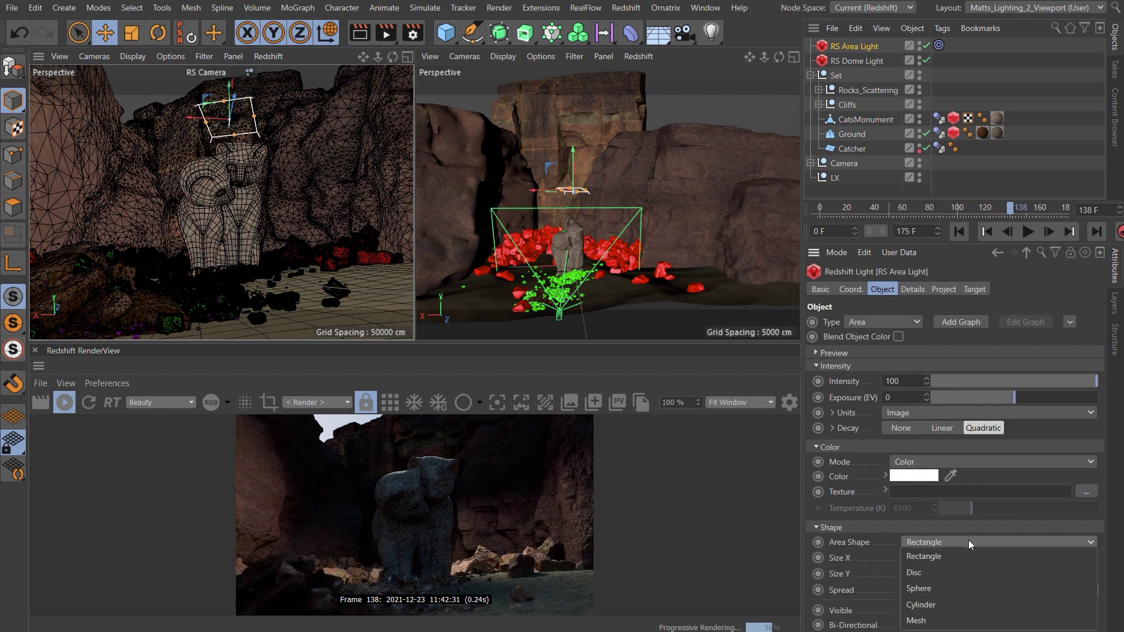
click(922, 575)
alt+drag(632, 187, 566, 193)
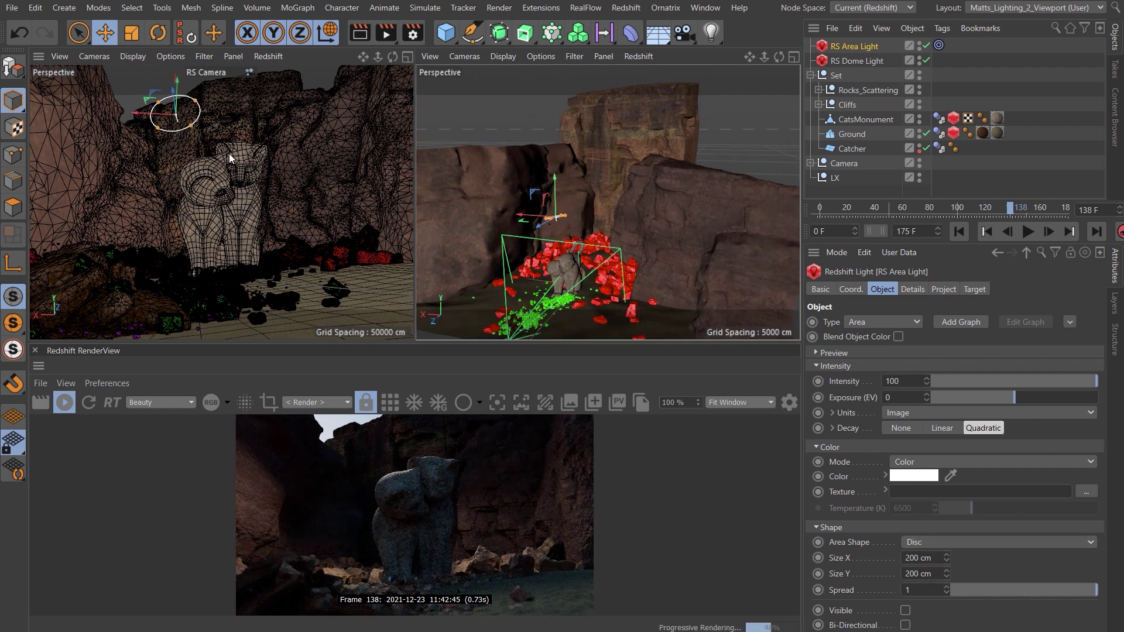
key(t)
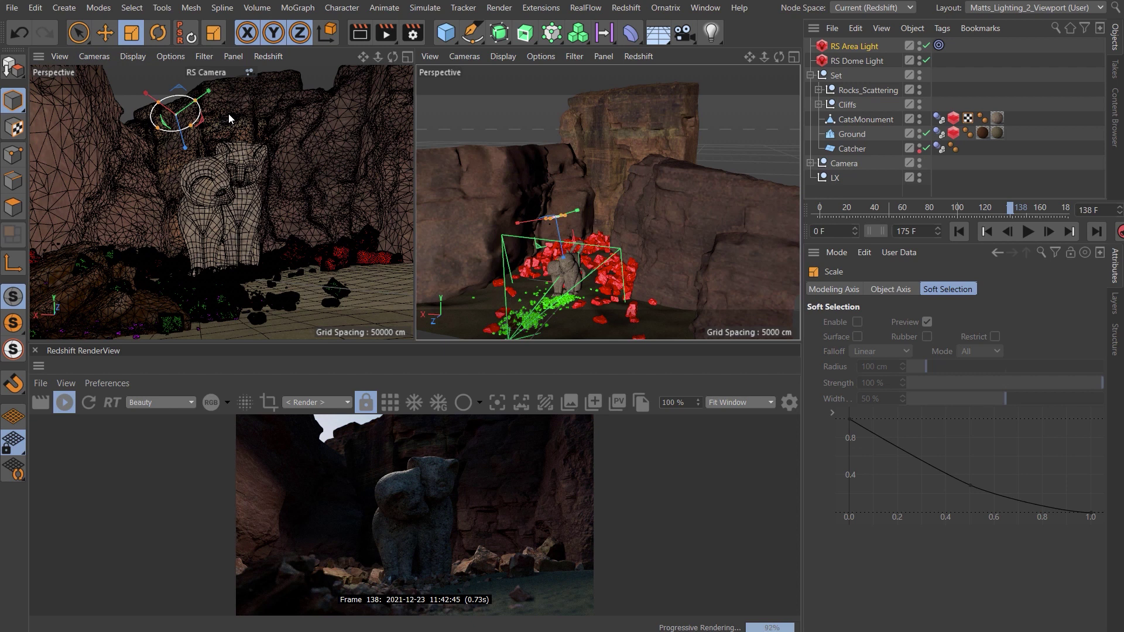
key(r)
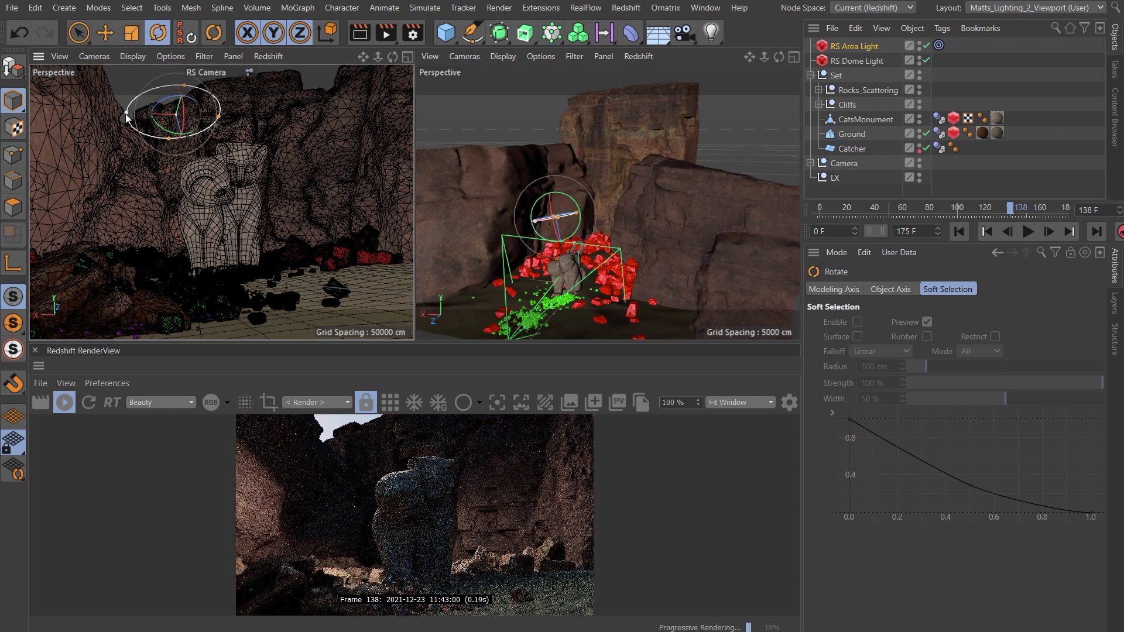
key(e)
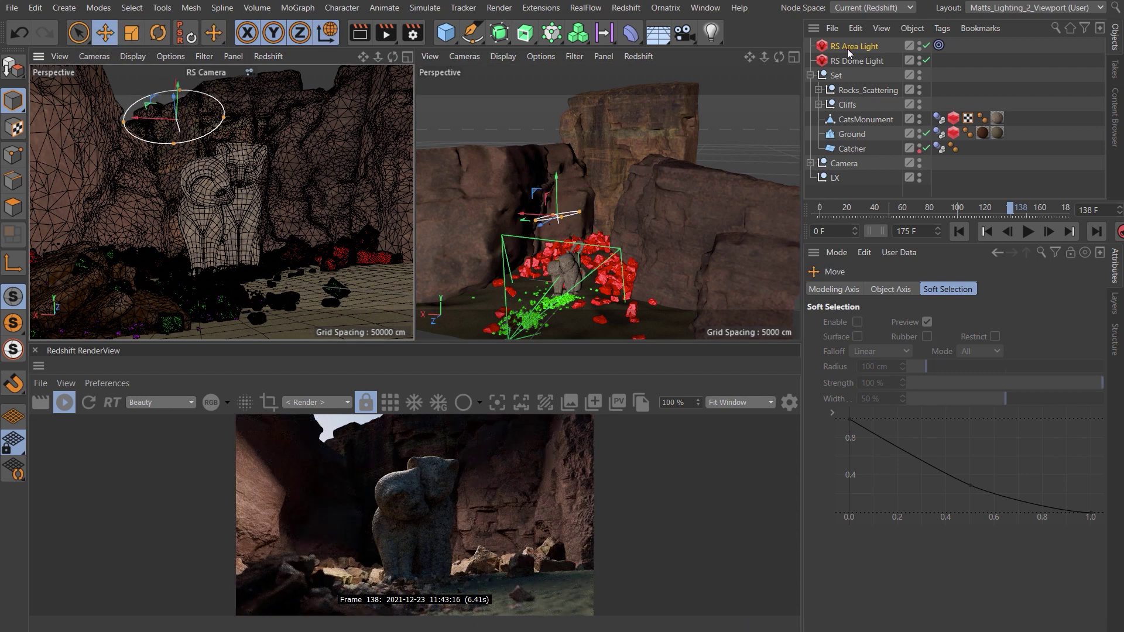
Step: Duplicate RS Area Light and move the copy higher above the canyon
click(847, 48)
key(ctrl+c)
key(ctrl+v)
drag(560, 194, 592, 120)
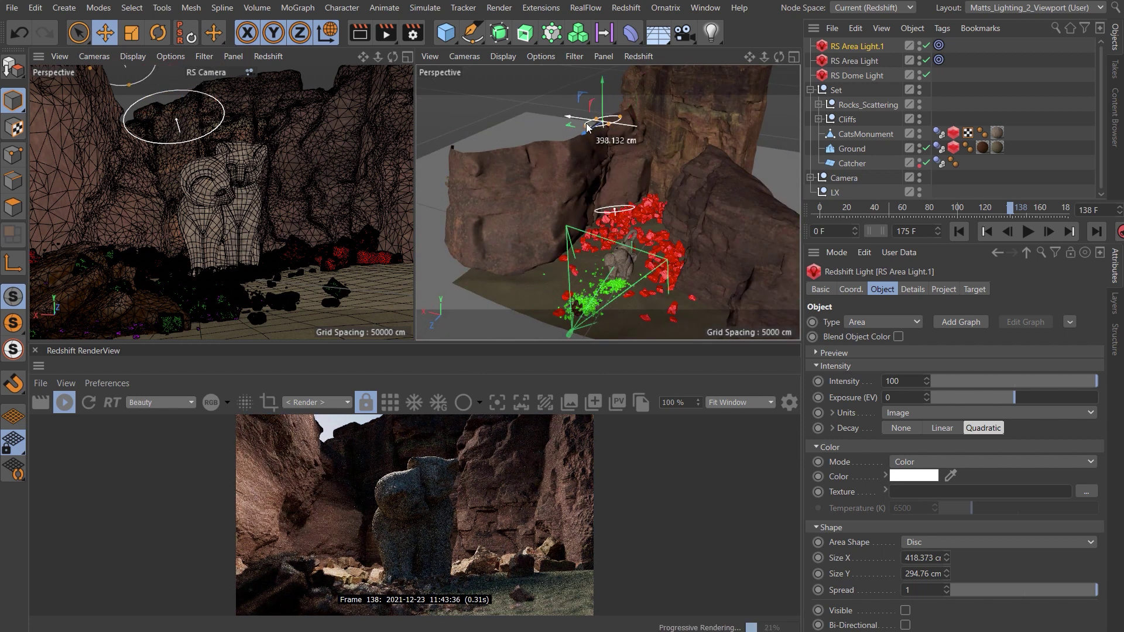
Step: Color RS Area Light and RS Area Light.1 warm peach (H 36°, S 35%, V 100%)
click(855, 61)
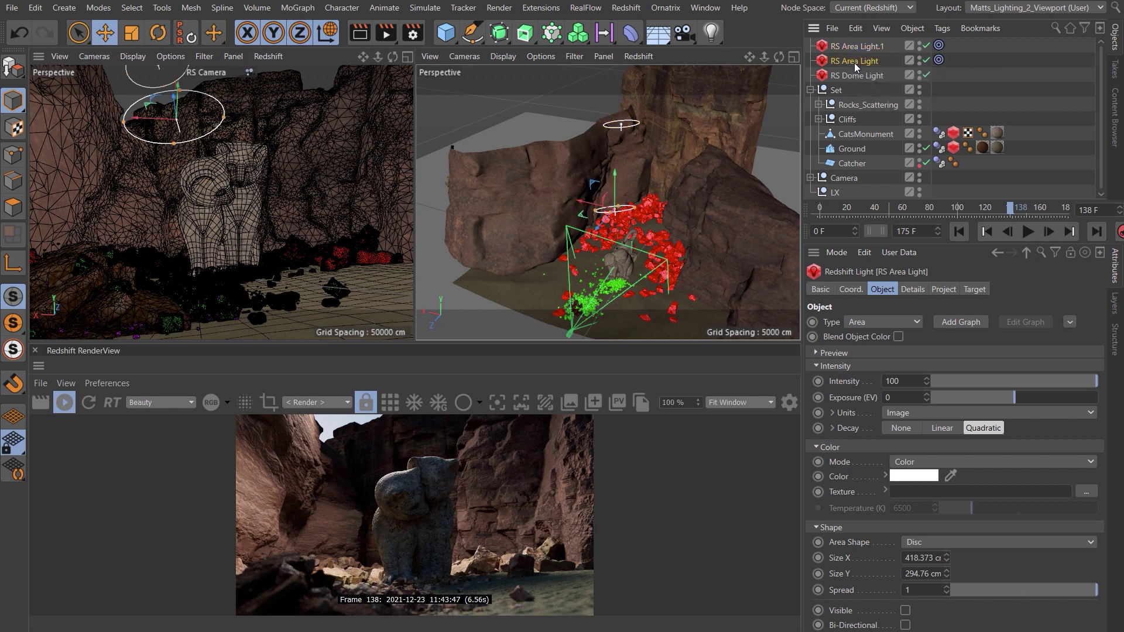
ctrl+click(853, 47)
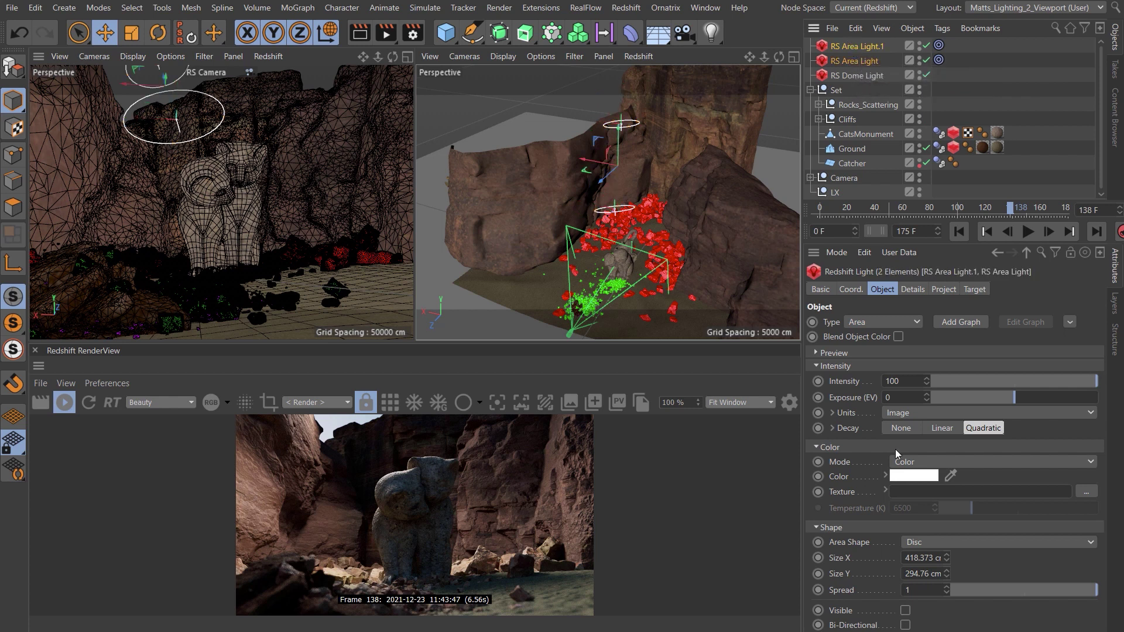
click(911, 477)
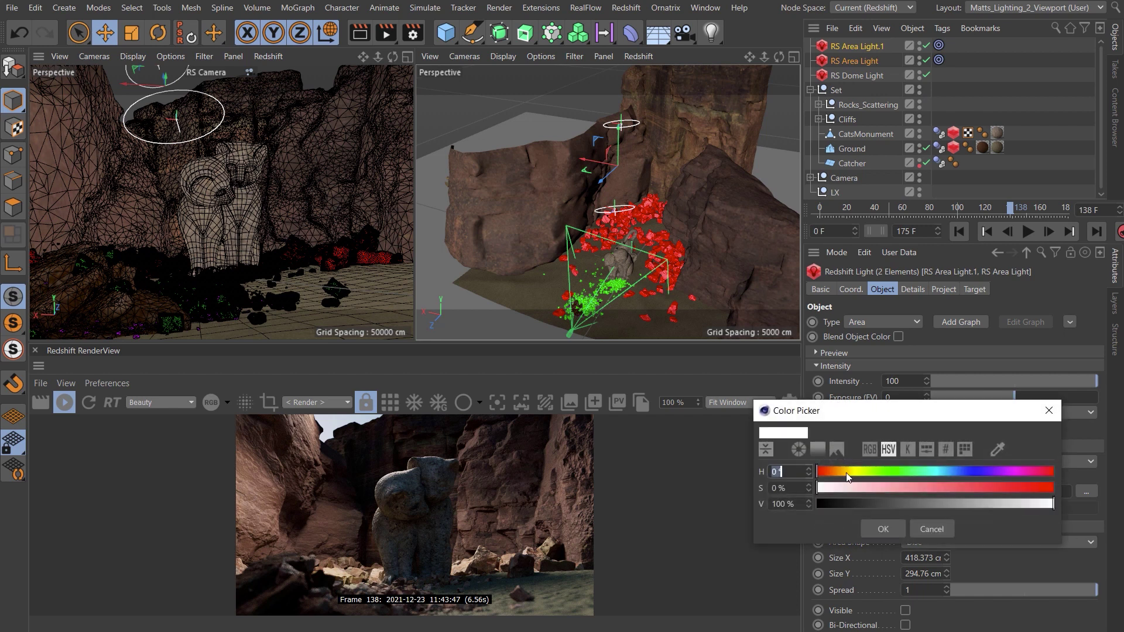
drag(847, 474, 876, 492)
click(883, 529)
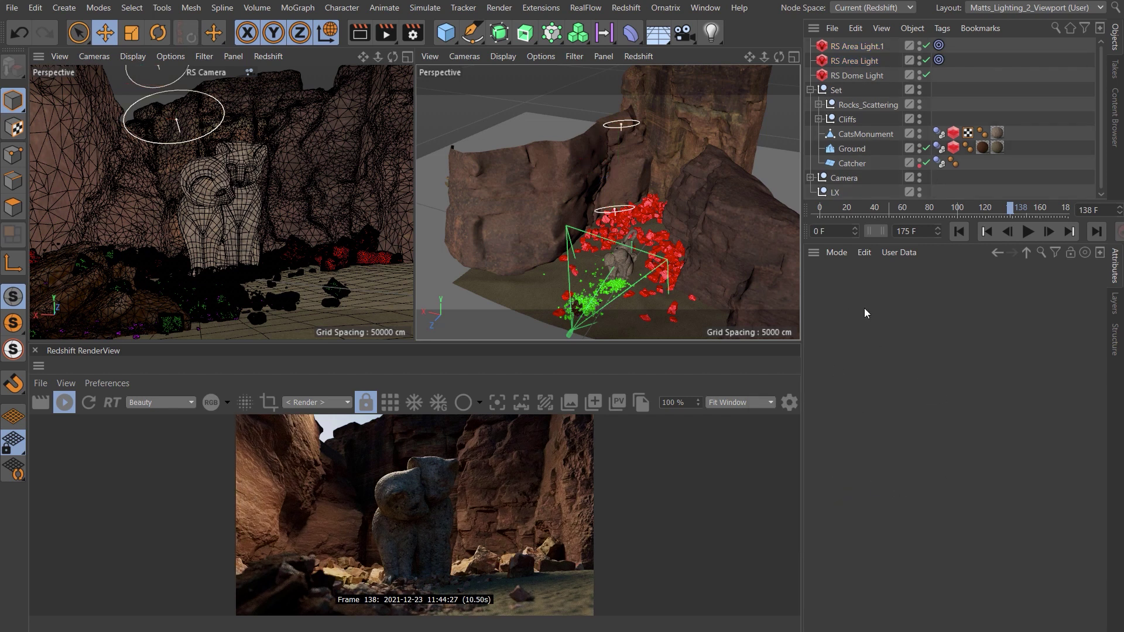
Step: Add a Redshift Environment and set its volume scattering to 0.001
click(631, 12)
mouse_move(673, 31)
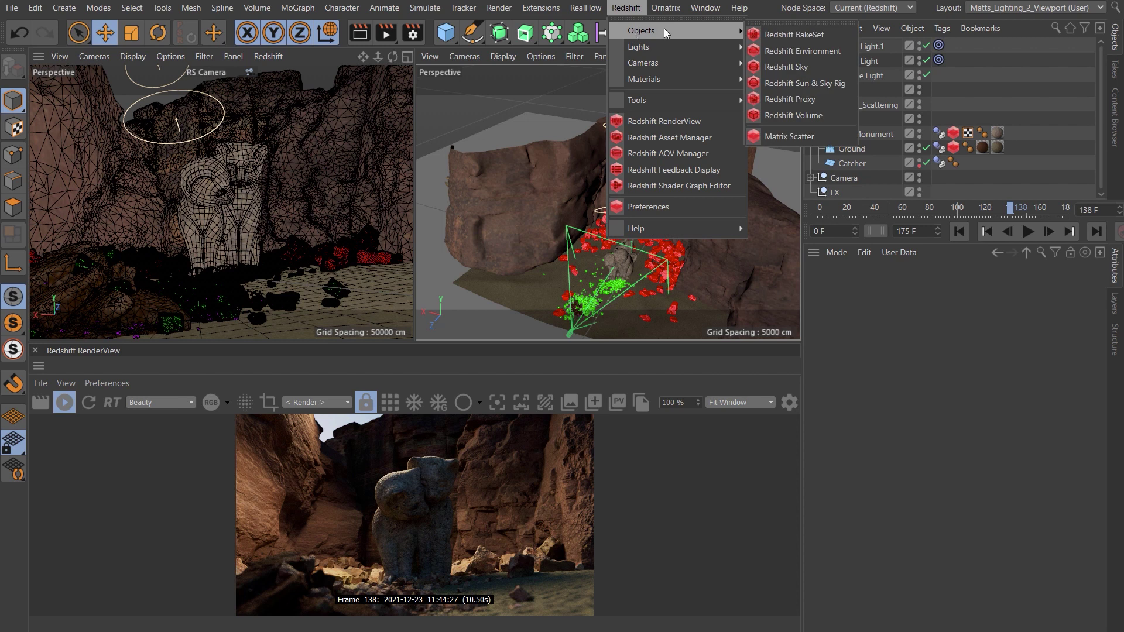
click(838, 49)
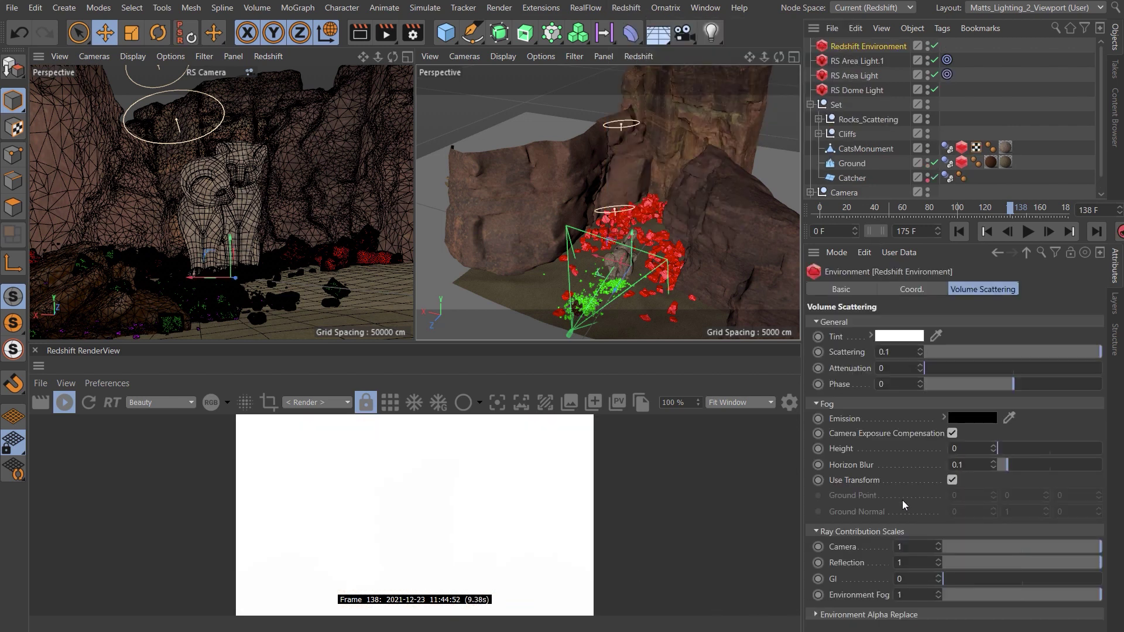
click(883, 352)
text(00)
key(Return)
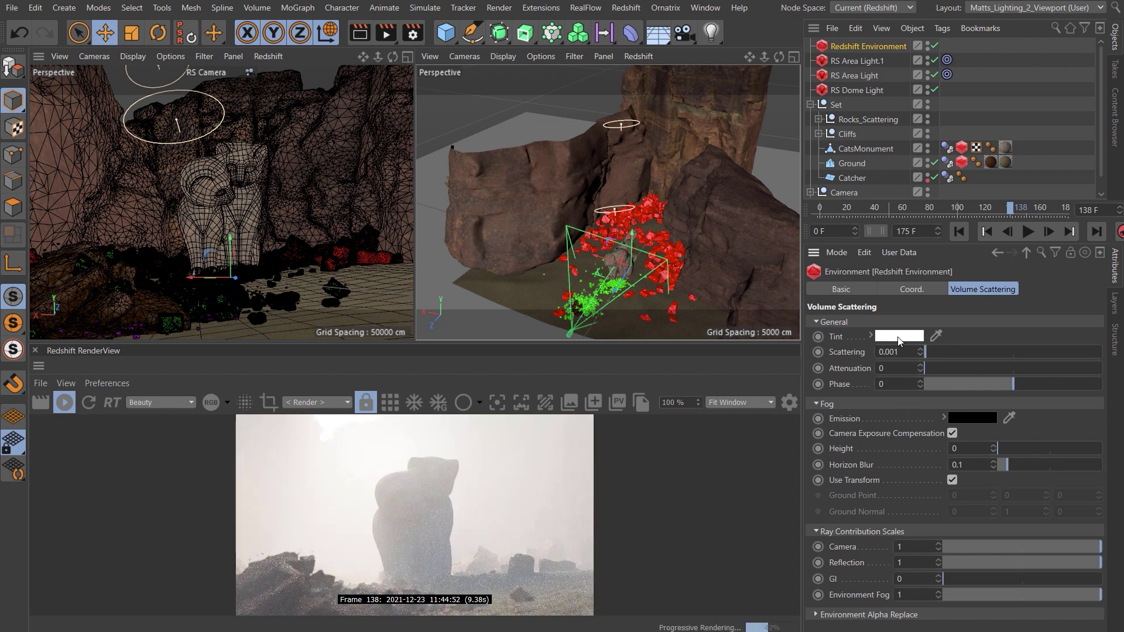
Step: Darken the fog tint to 20% value, set attenuation 0.067 and enter phase -0.313
click(898, 336)
drag(1003, 363, 854, 368)
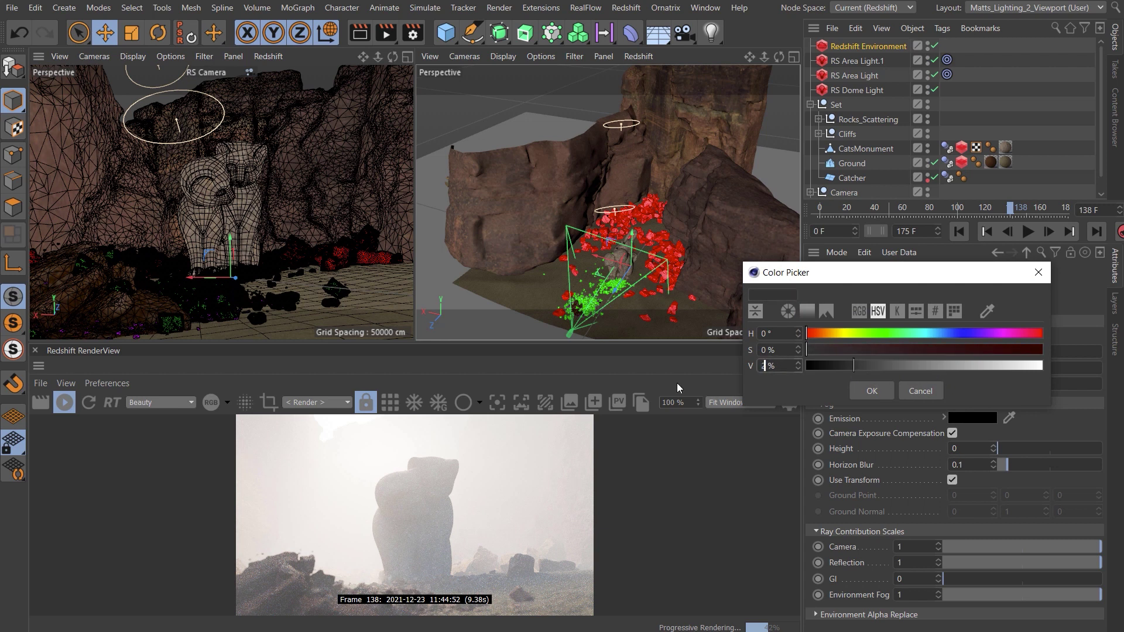
click(872, 390)
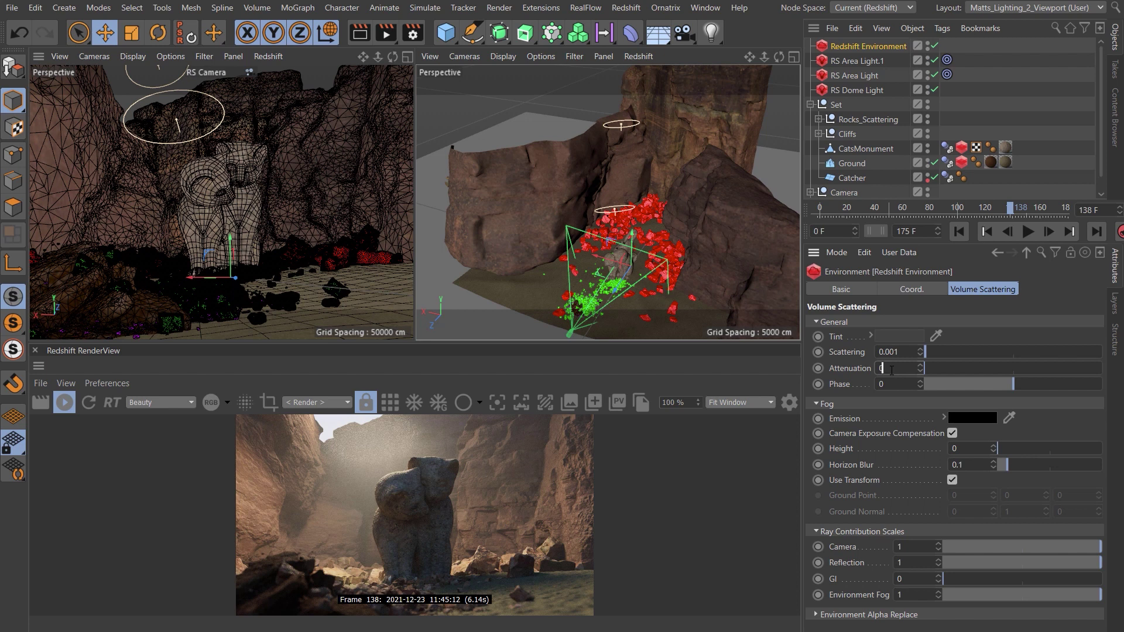
text(76)
key(Return)
text(-0.313)
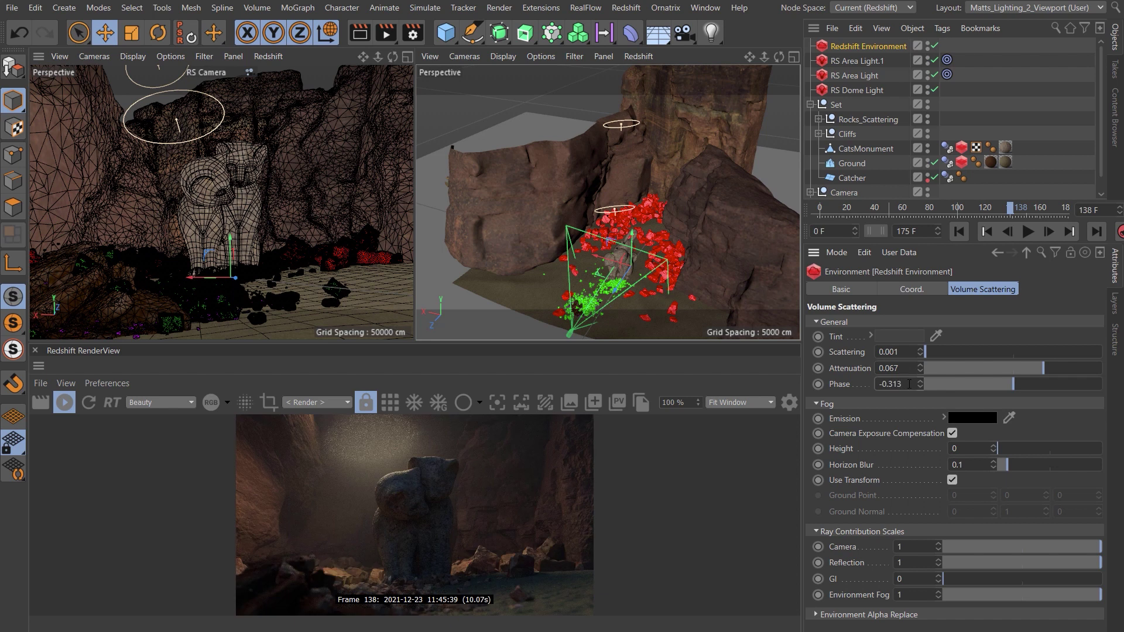
Step: Confirm fog phase -0.313, then set area light intensities to 750 and 2000
key(Return)
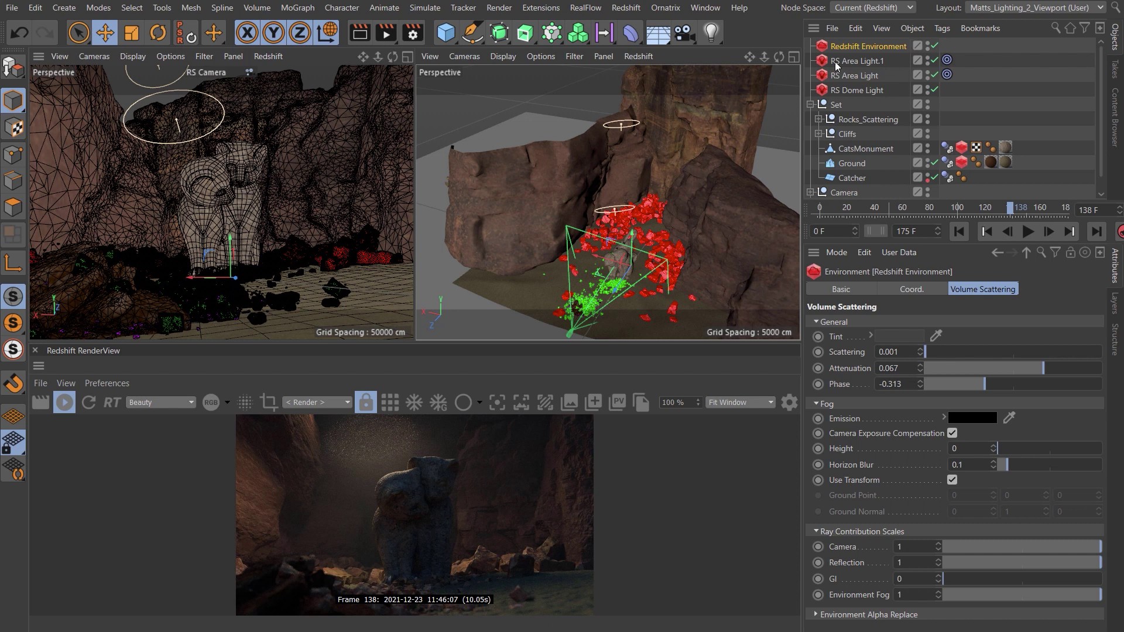
click(856, 75)
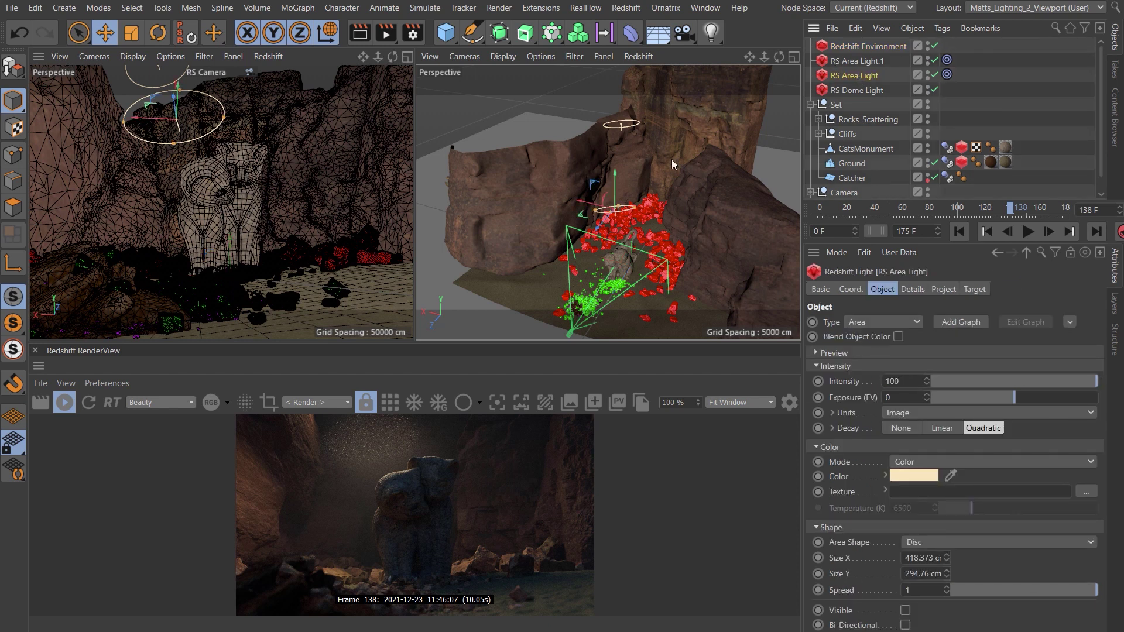
click(902, 381)
text(750)
key(Return)
click(852, 61)
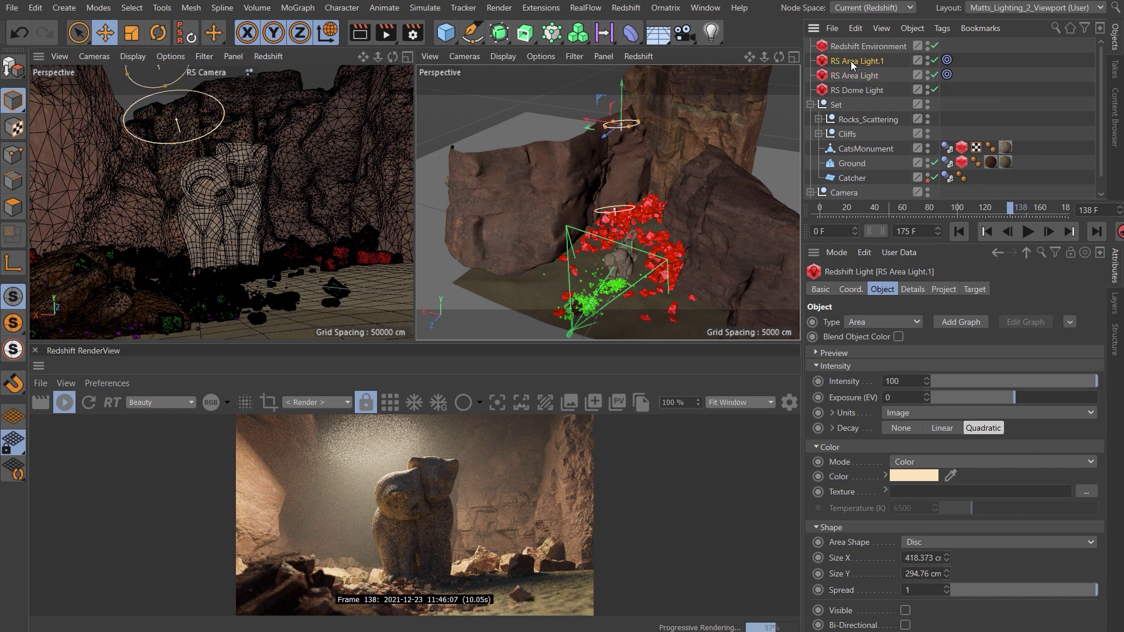
click(901, 381)
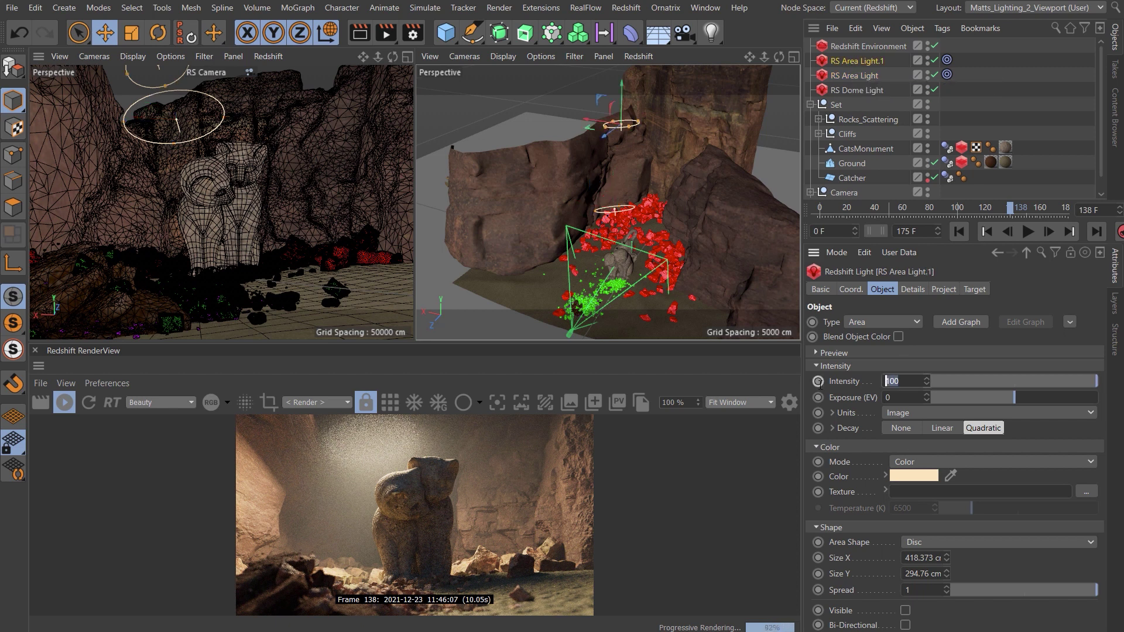
text(2000)
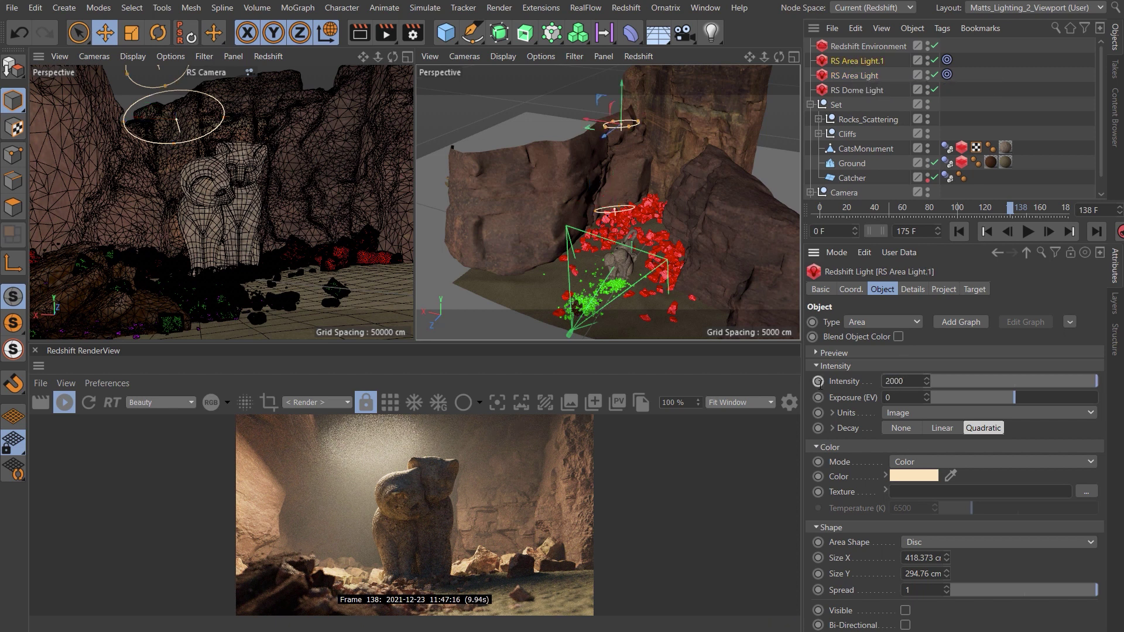
key(Return)
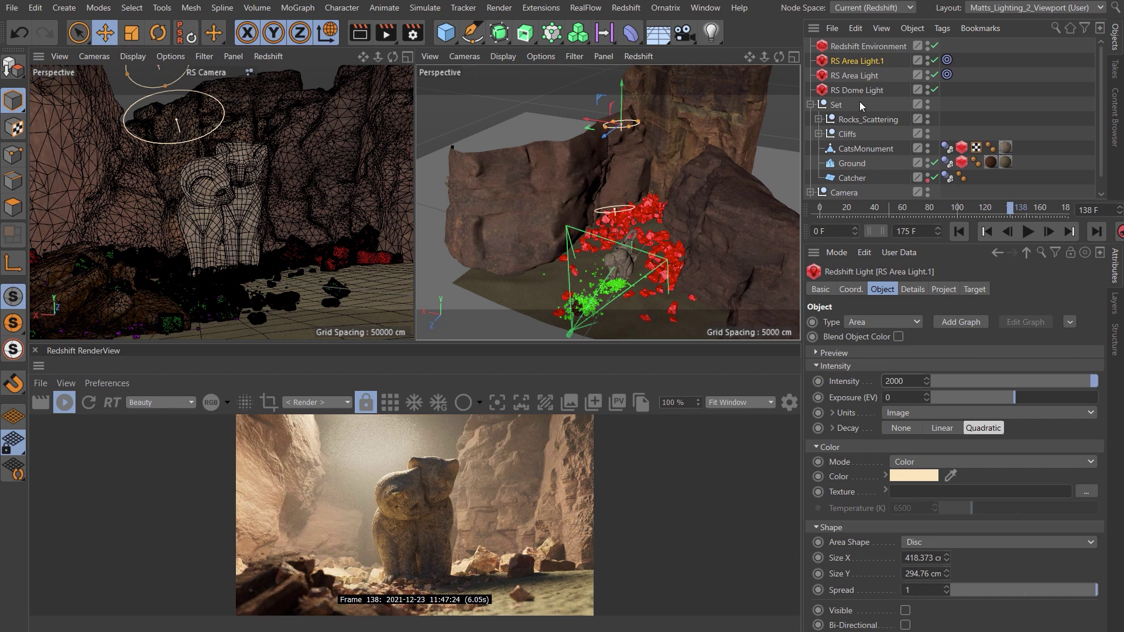
Step: Nudge RS Area Light and RS Area Light.1 into slightly new positions
click(853, 77)
drag(141, 126, 161, 123)
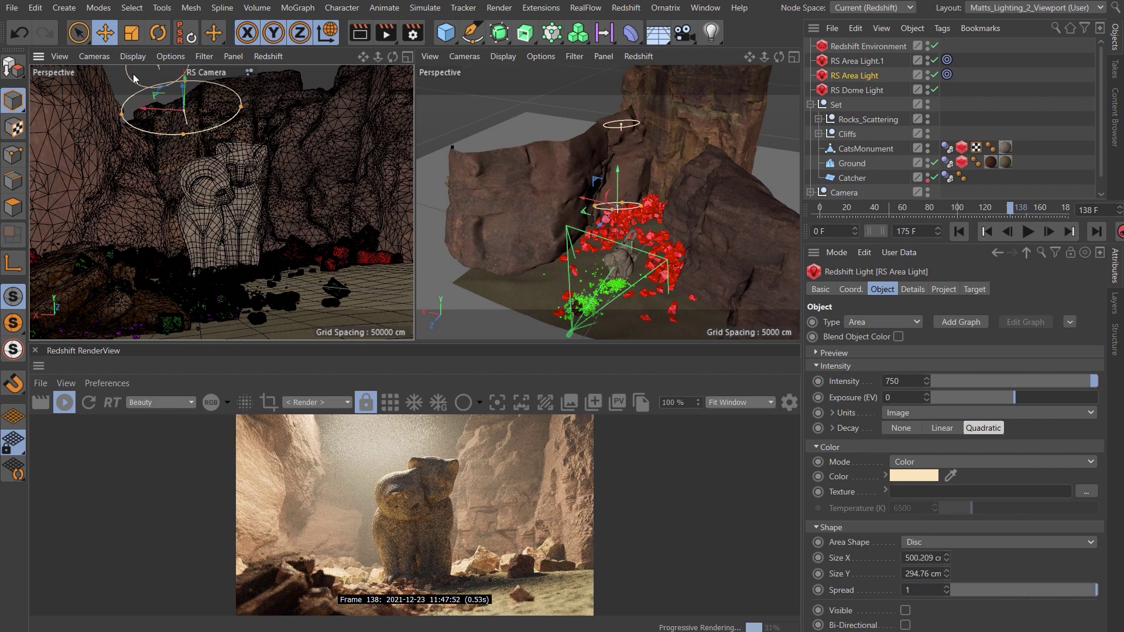
click(616, 122)
drag(611, 104, 606, 107)
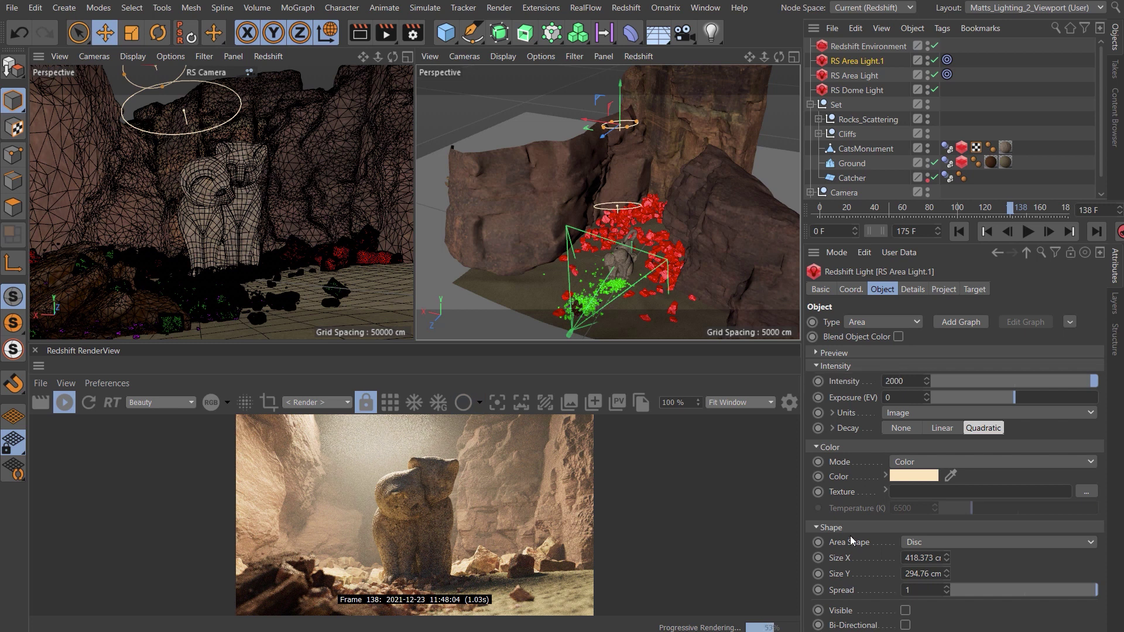
Step: Show the Redshift RenderView full screen and switch it to bucket rendering
click(38, 366)
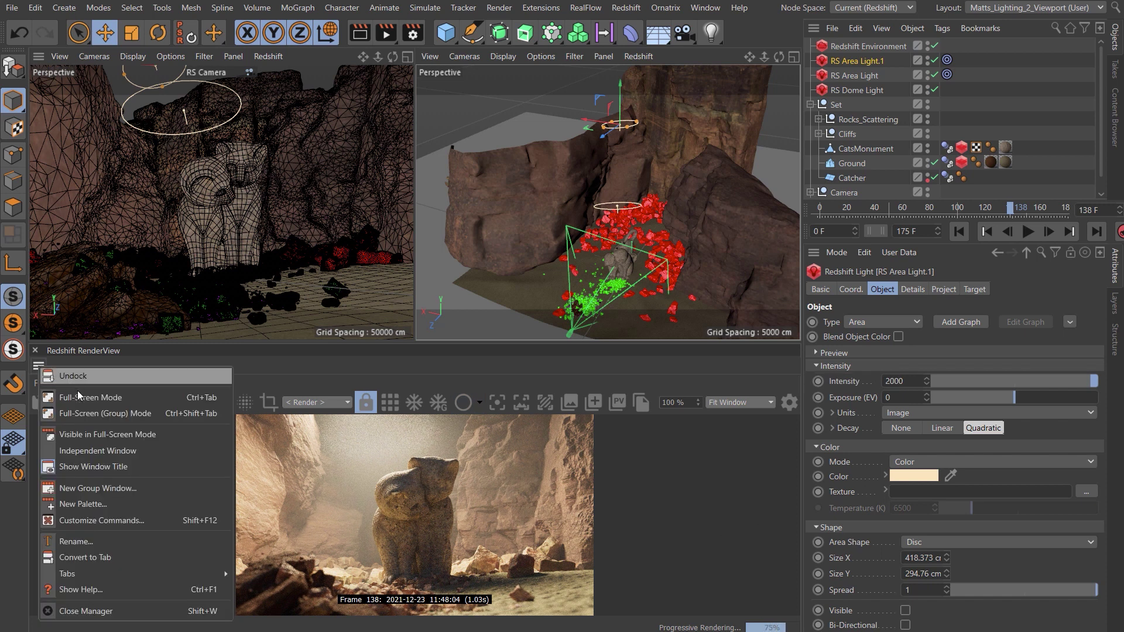
click(117, 397)
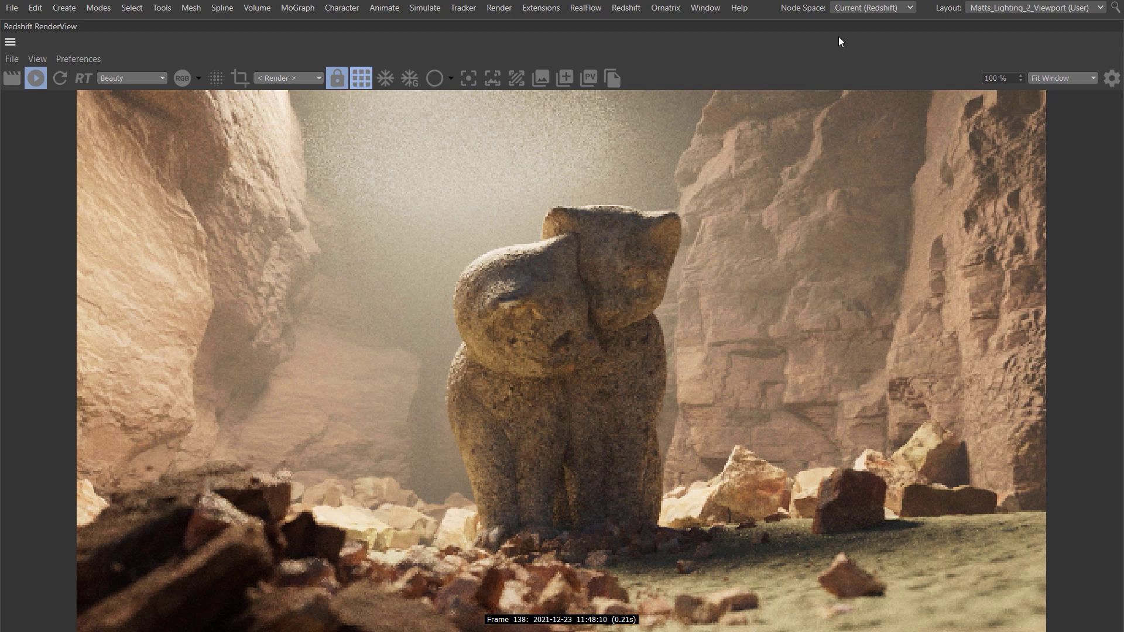
click(361, 79)
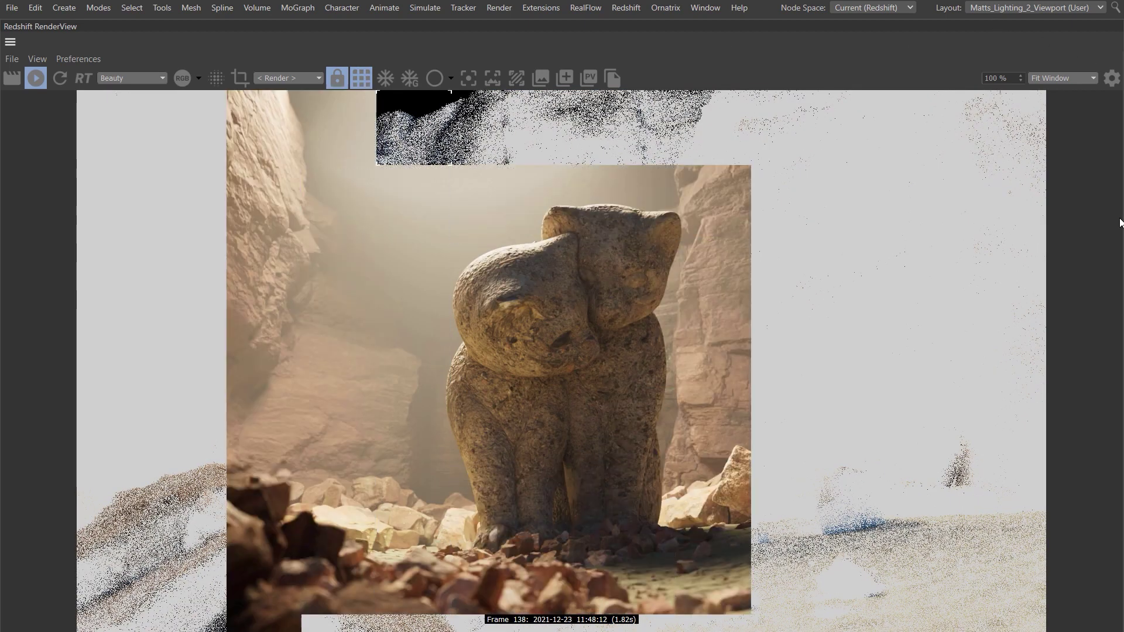